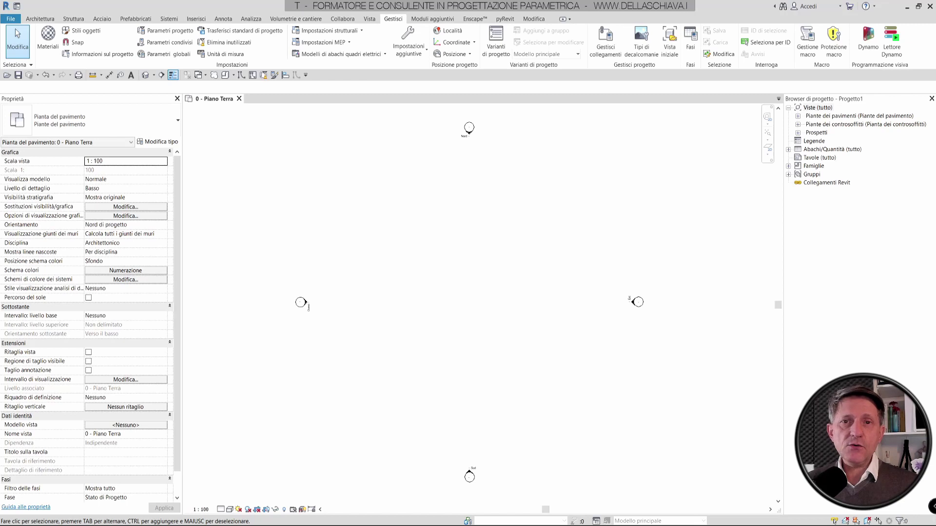
Step: Open the Retini fill patterns dialog from Impostazioni aggiuntive and reposition it
{"action": "left_click", "coordinate": [401, 49]}
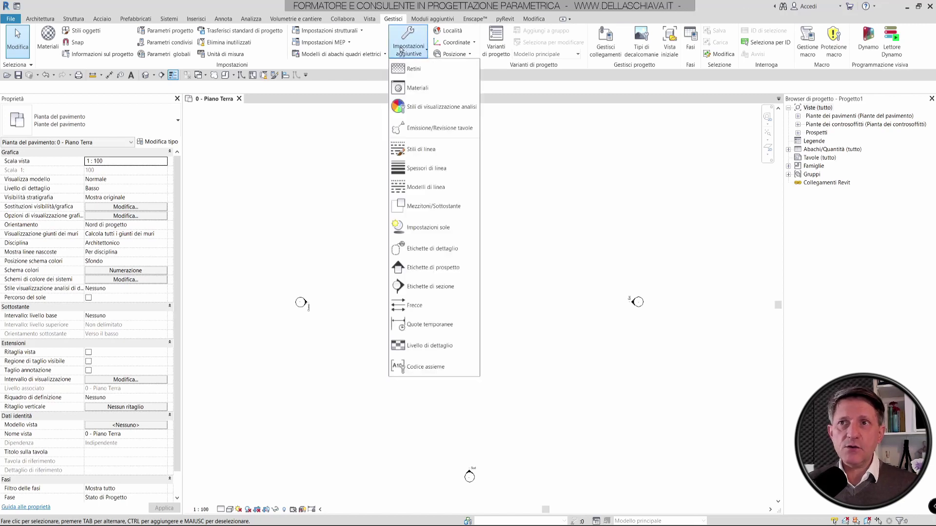
{"action": "left_click", "coordinate": [412, 69]}
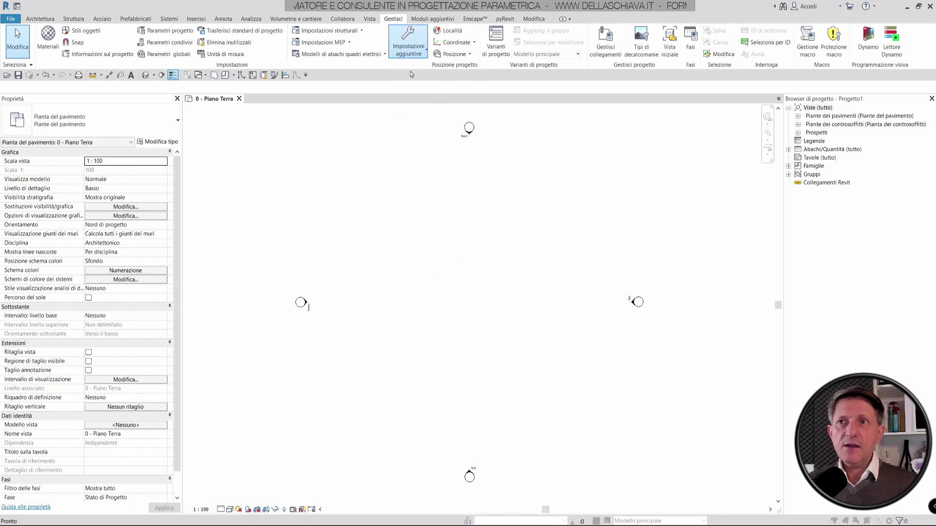
{"action": "left_click_drag", "start_coordinate": [406, 44], "coordinate": [414, 62]}
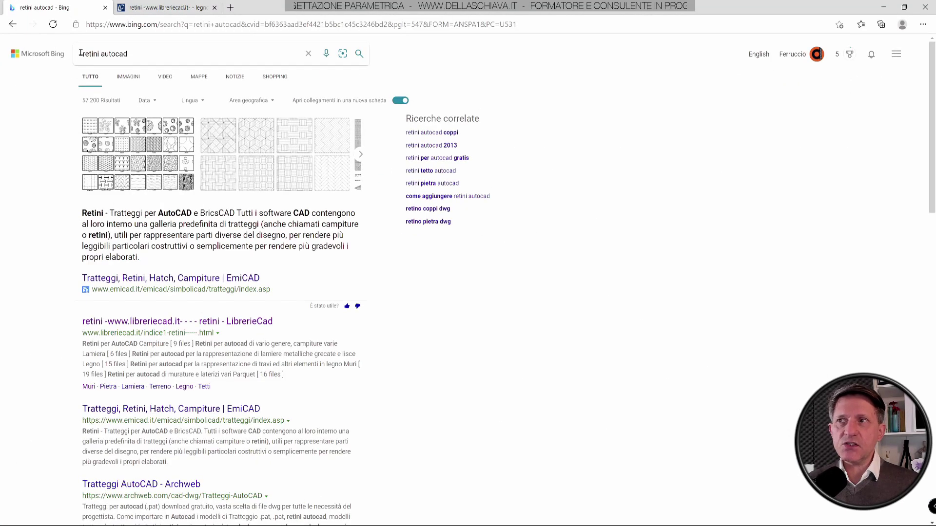
{"action": "mouse_move", "coordinate": [190, 53]}
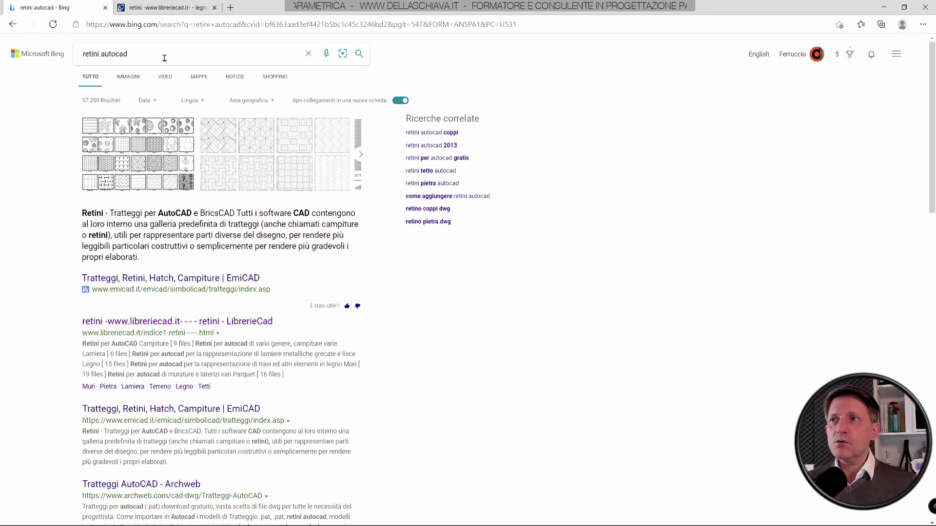
Step: Go from the LibrerieCAD Legno listing to the legno1 pattern's download page
{"action": "left_click", "coordinate": [158, 9]}
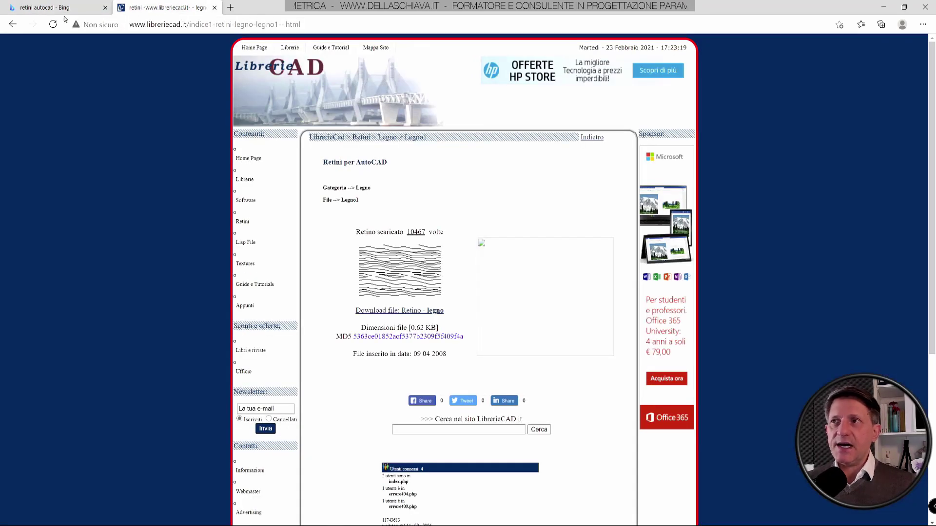
{"action": "left_click", "coordinate": [13, 24]}
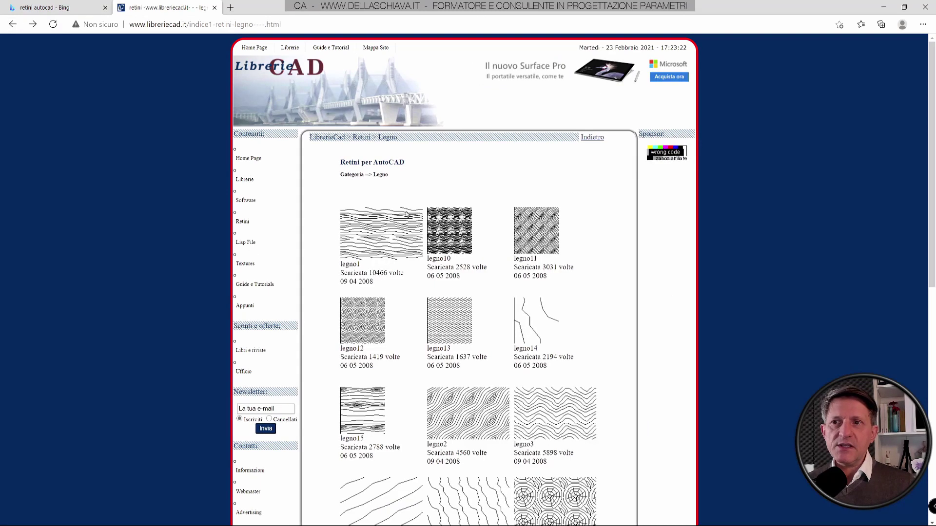
{"action": "left_click", "coordinate": [381, 243]}
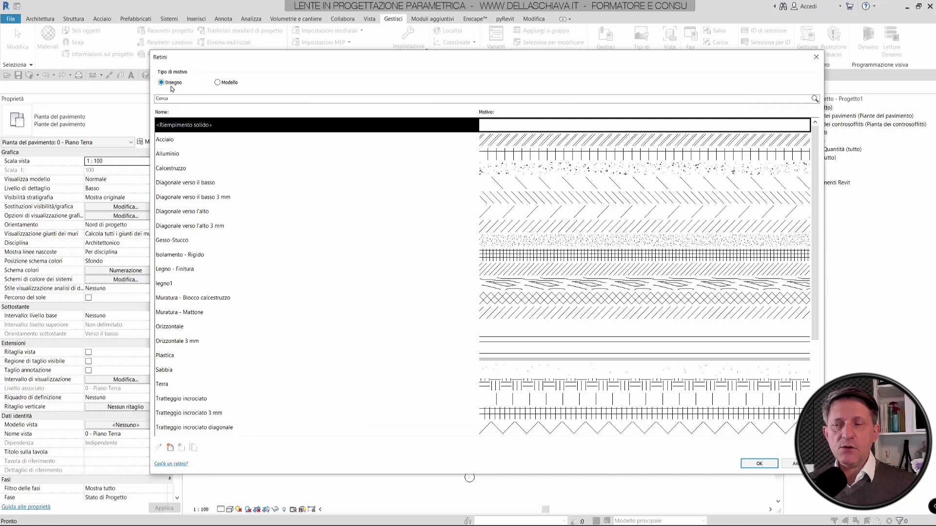
Step: Import legno1.pat as a custom drafting pattern 'legno1' and select it in the list
{"action": "left_click", "coordinate": [171, 447]}
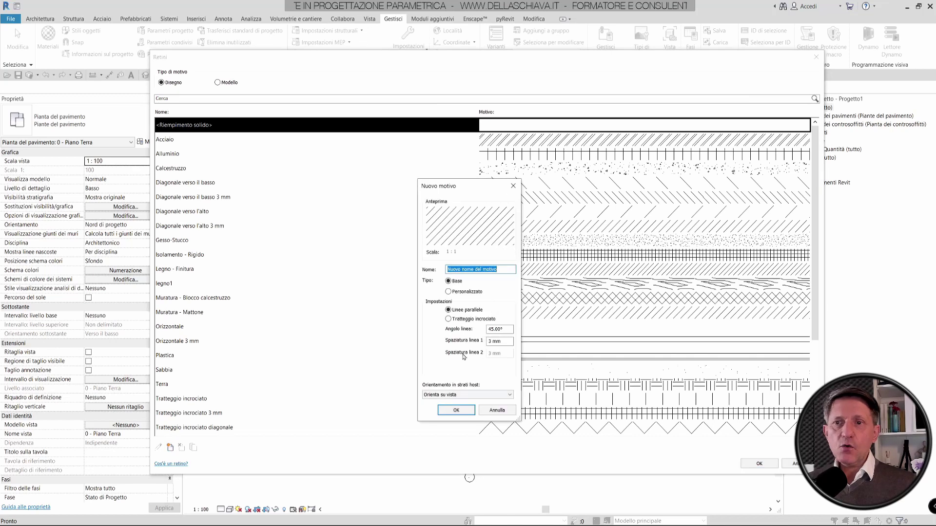
{"action": "left_click", "coordinate": [462, 293]}
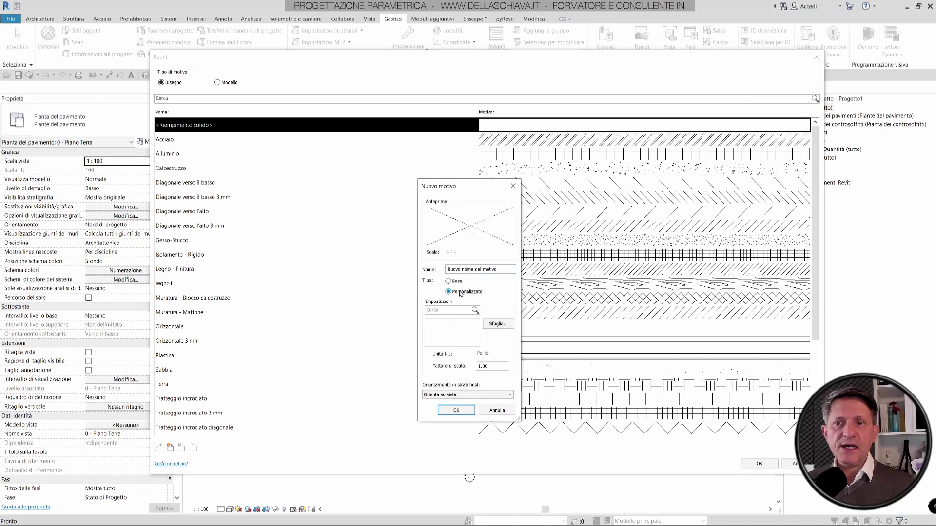
{"action": "left_click", "coordinate": [501, 326]}
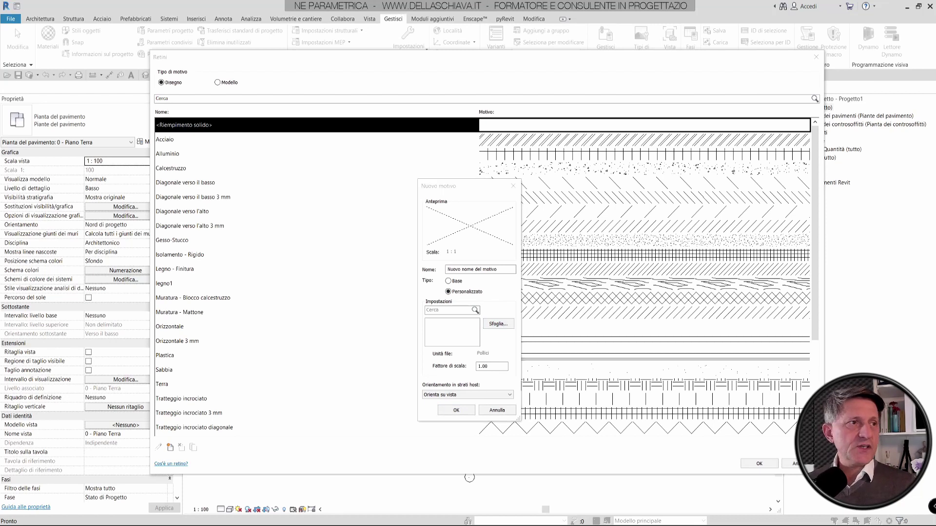
{"action": "left_click_drag", "start_coordinate": [518, 93], "coordinate": [161, 87]}
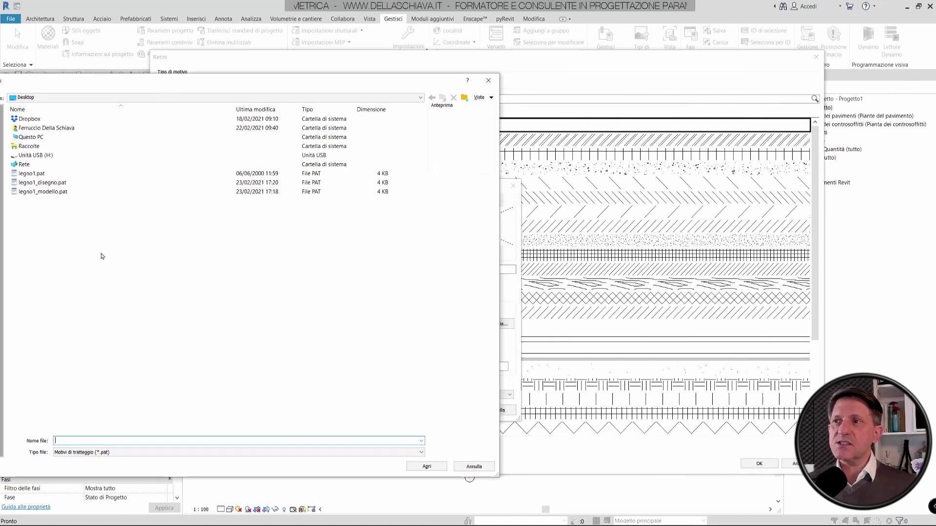
{"action": "left_click", "coordinate": [38, 176]}
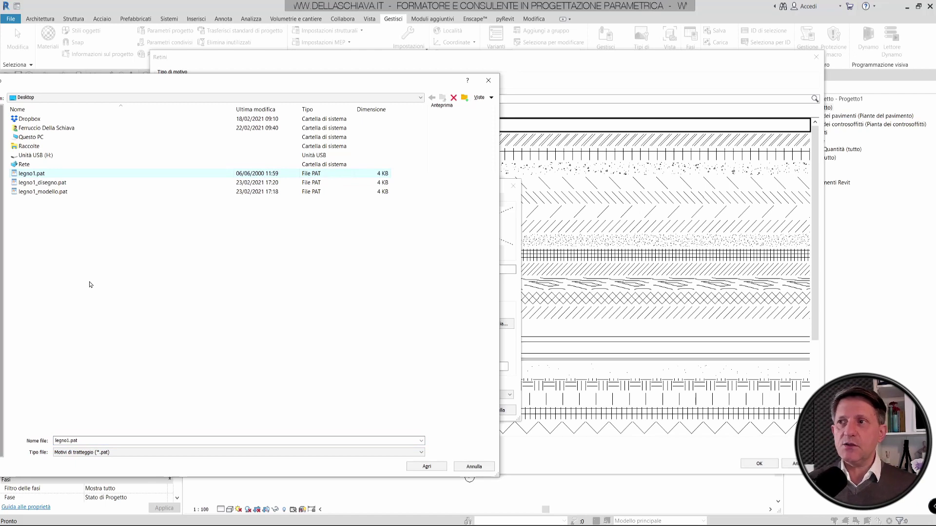
{"action": "left_click", "coordinate": [422, 468]}
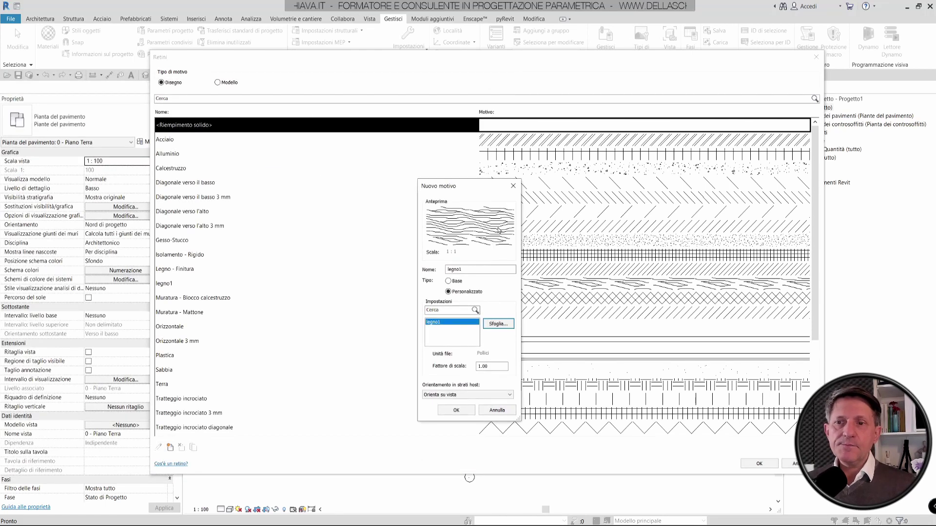
{"action": "left_click", "coordinate": [451, 411]}
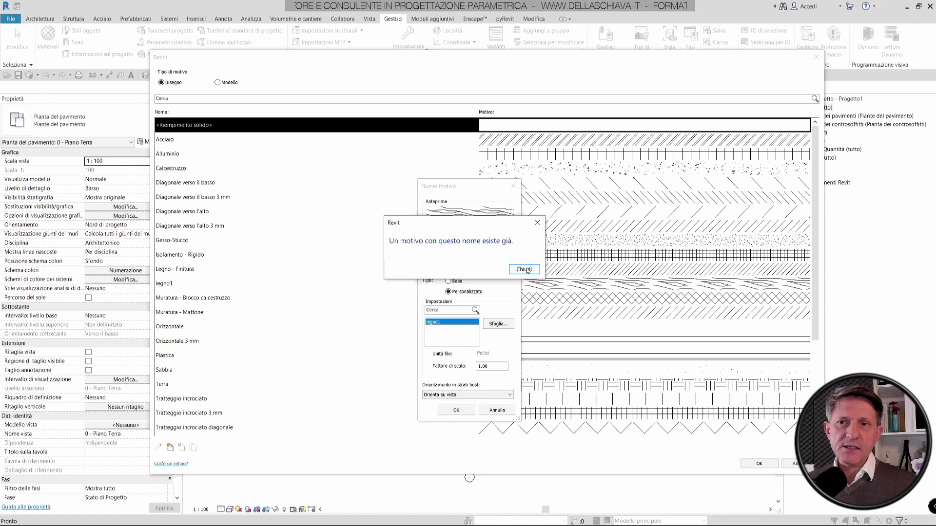
{"action": "left_click", "coordinate": [509, 269]}
{"action": "left_click", "coordinate": [456, 410]}
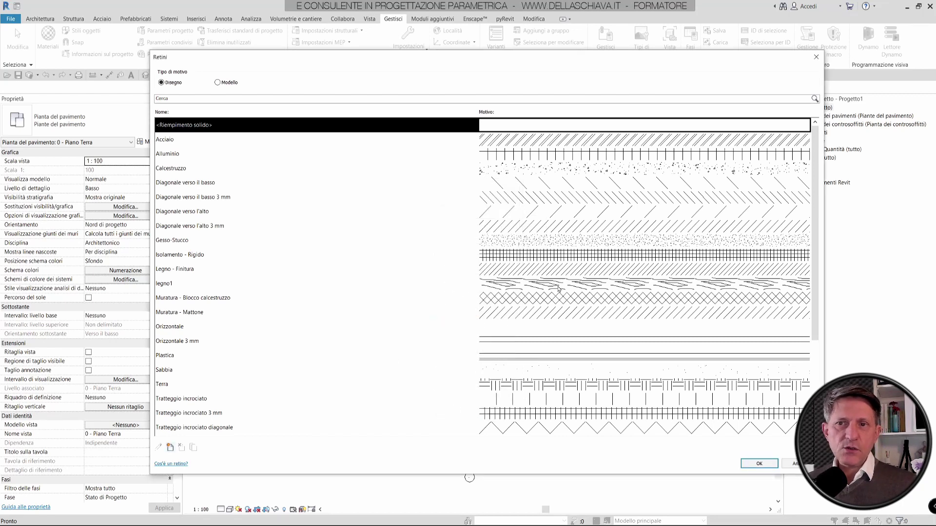
{"action": "left_click", "coordinate": [540, 287]}
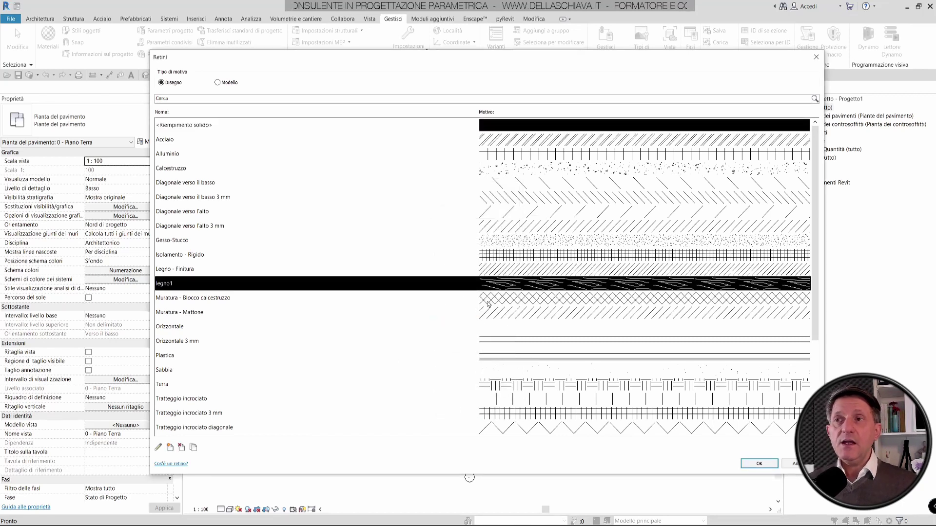
Step: Try importing legno1.pat as a new custom model fill pattern
{"action": "left_click", "coordinate": [218, 83]}
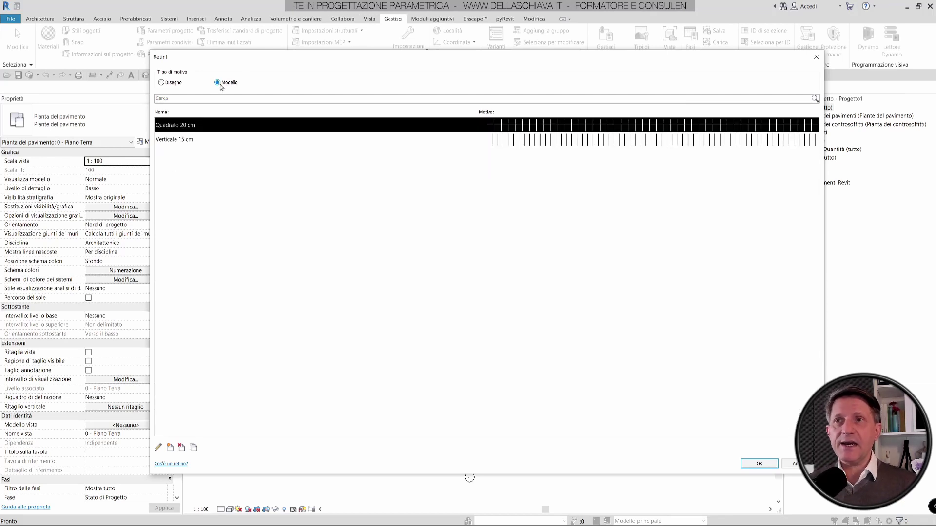
{"action": "left_click", "coordinate": [170, 448]}
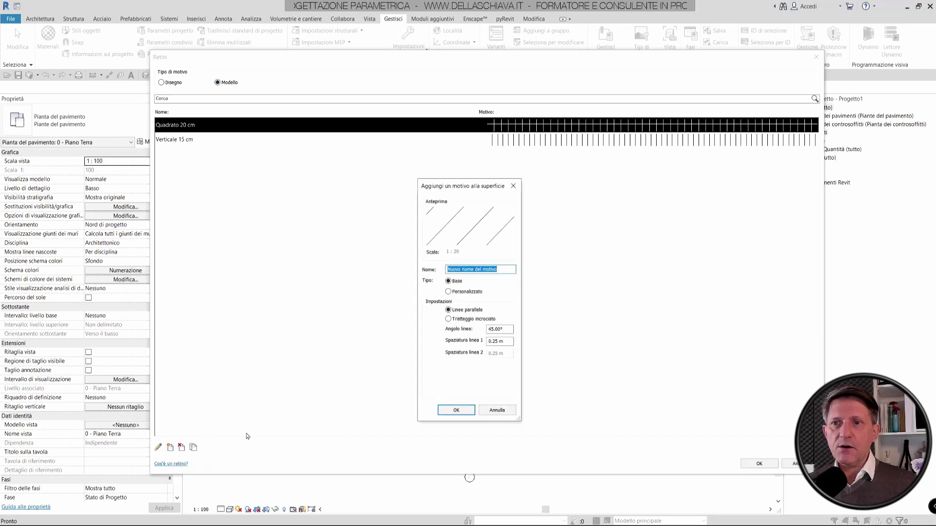
{"action": "left_click", "coordinate": [471, 294]}
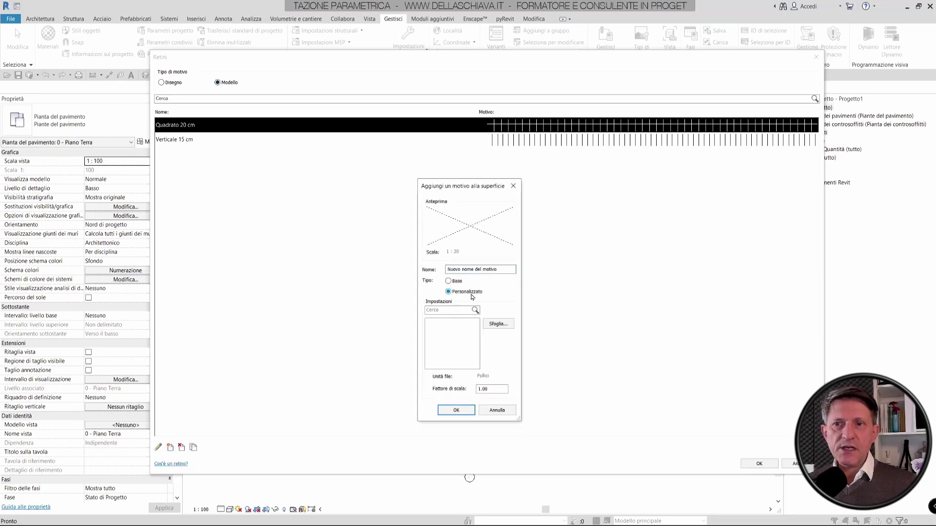
{"action": "left_click", "coordinate": [497, 324]}
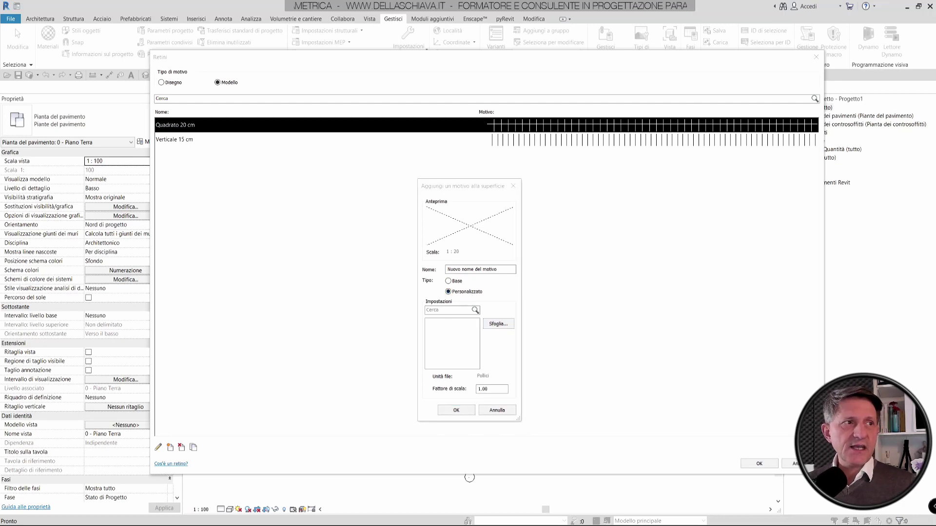
{"action": "left_click_drag", "start_coordinate": [768, 87], "coordinate": [130, 88]}
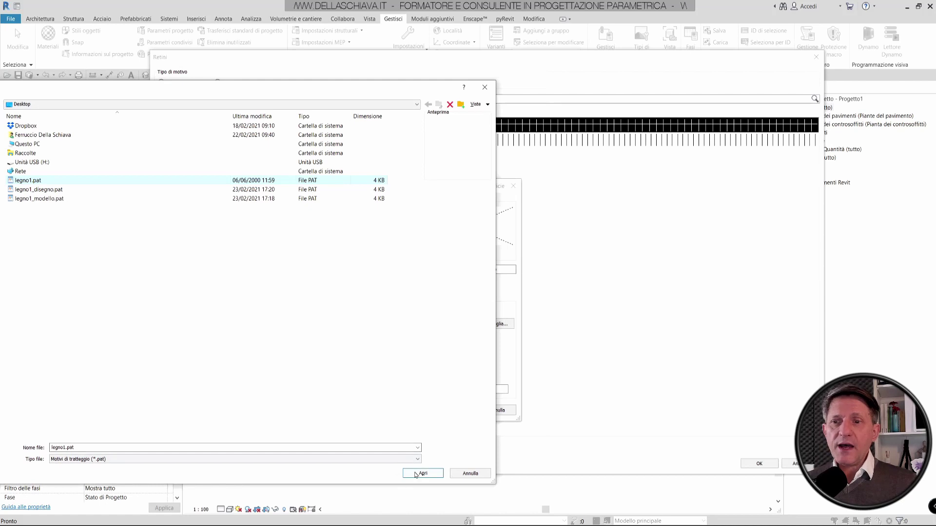
{"action": "left_click", "coordinate": [423, 474]}
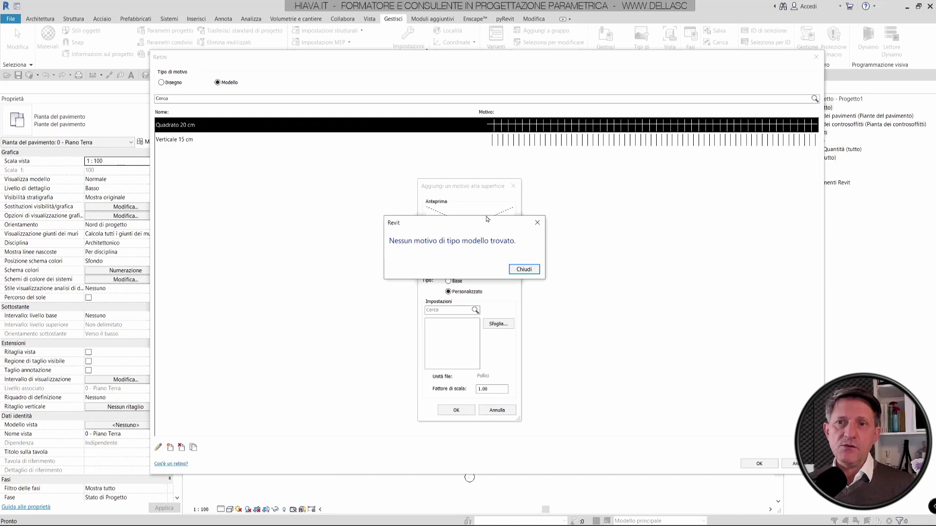
Step: Dismiss the no-model-pattern error and close the fill pattern dialogs
{"action": "left_click", "coordinate": [524, 270]}
{"action": "left_click", "coordinate": [513, 187]}
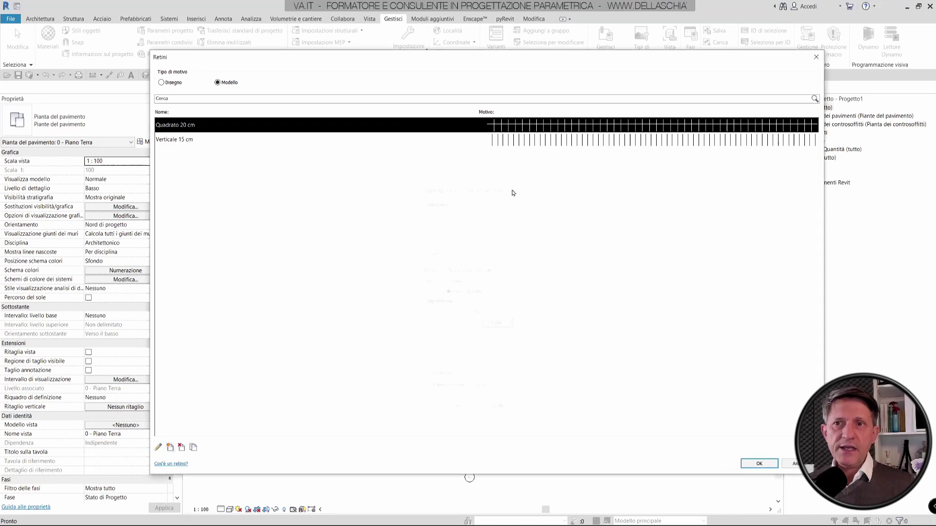
{"action": "left_click", "coordinate": [816, 57]}
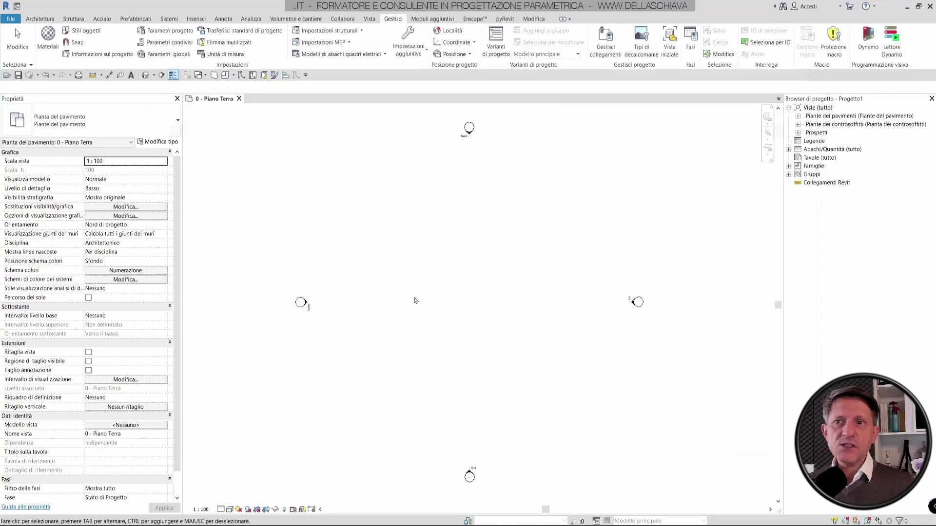
Step: Compare legno1.pat, legno1_disegno.pat and legno1_modello.pat side by side in WordPad
{"action": "left_click", "coordinate": [907, 6]}
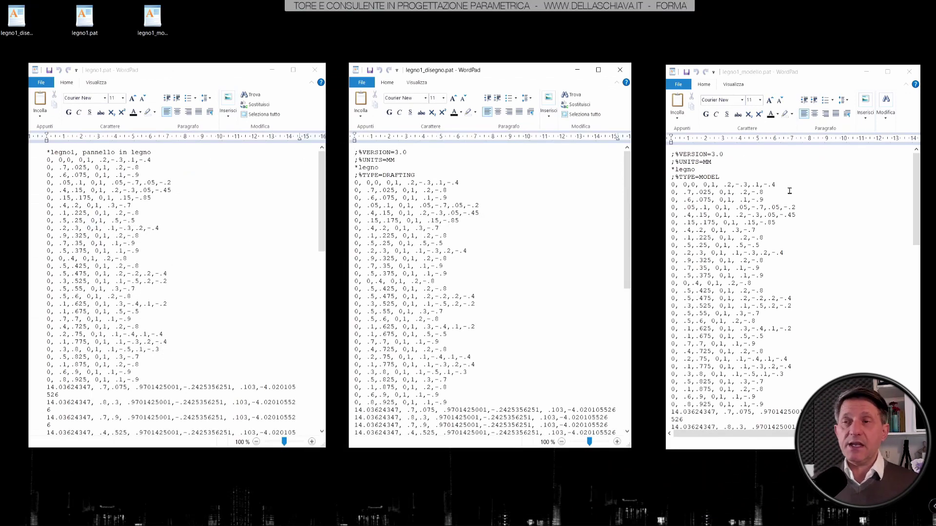
{"action": "left_click", "coordinate": [226, 76]}
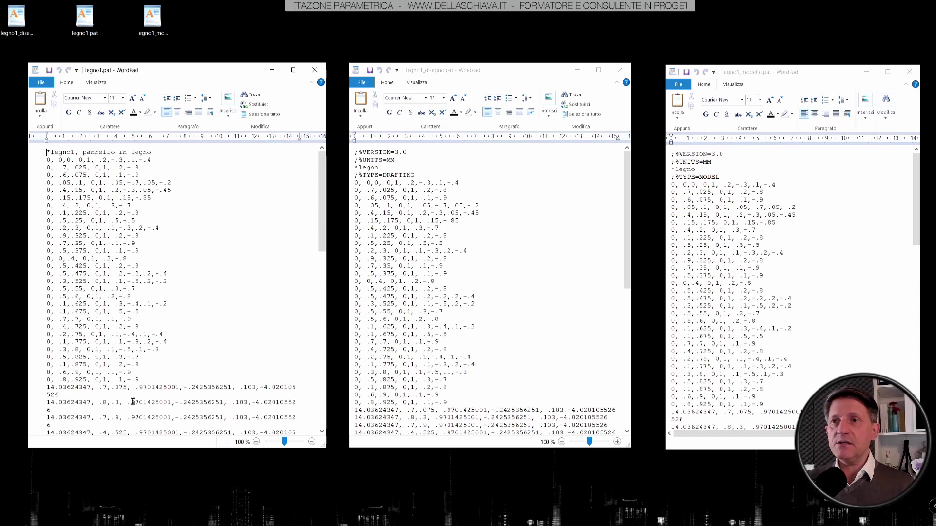
{"action": "left_click", "coordinate": [512, 73]}
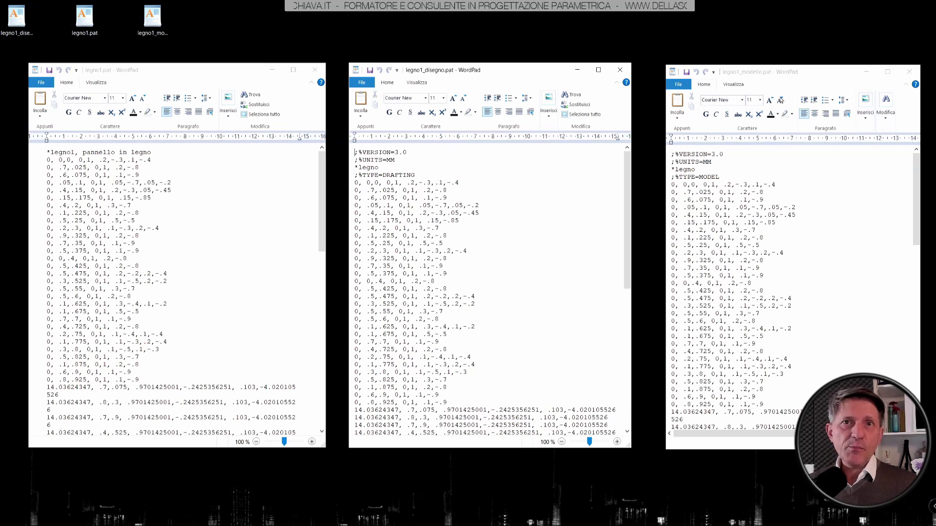
{"action": "left_click", "coordinate": [775, 74]}
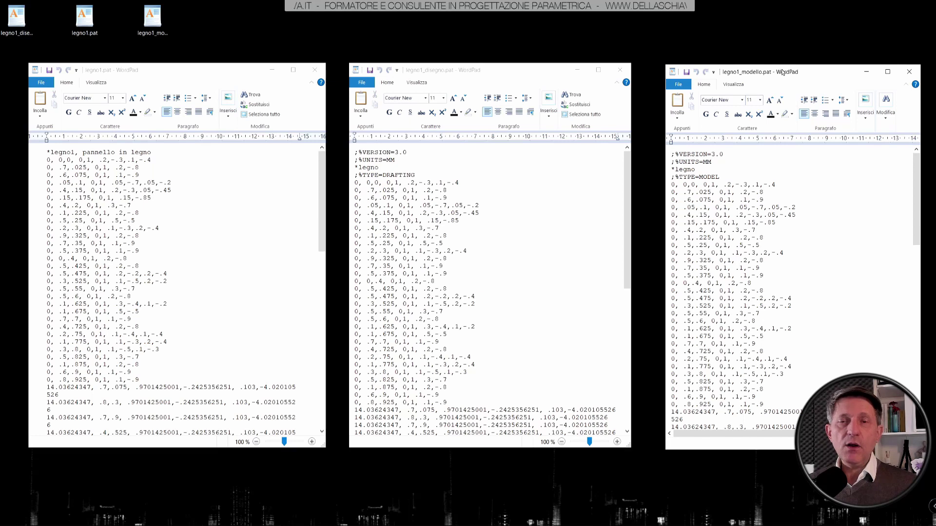
{"action": "left_click", "coordinate": [418, 172]}
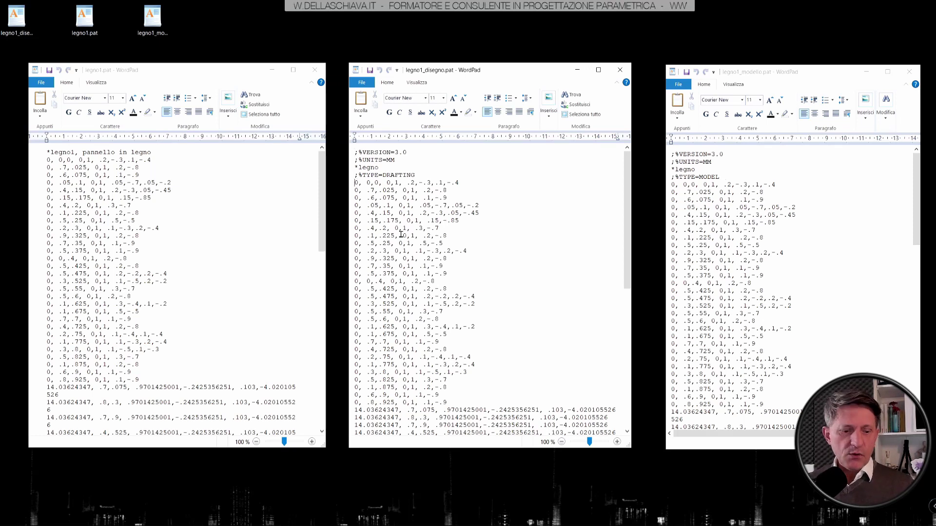
Step: Remove the stray 0, then save and close legno1_disegno.pat
{"action": "left_click", "coordinate": [355, 182]}
{"action": "type", "text": "0"}
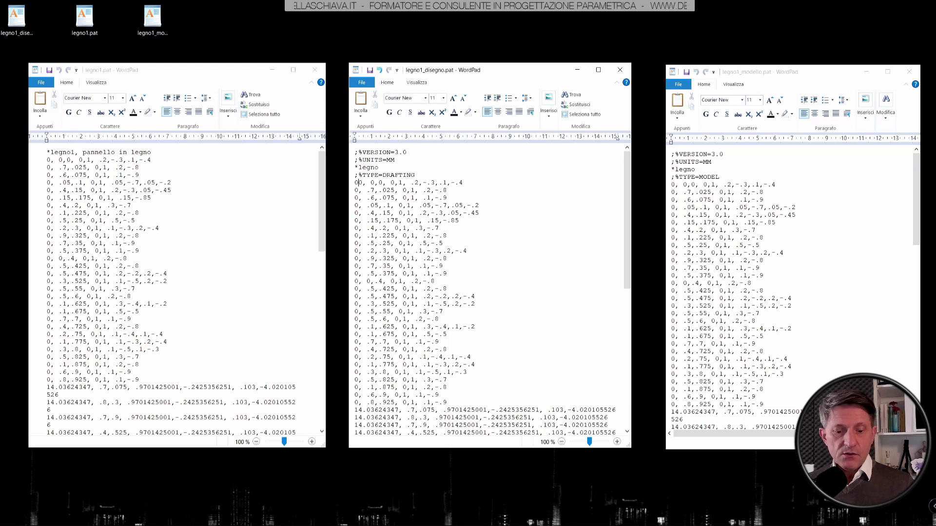
{"action": "key", "text": "BackSpace"}
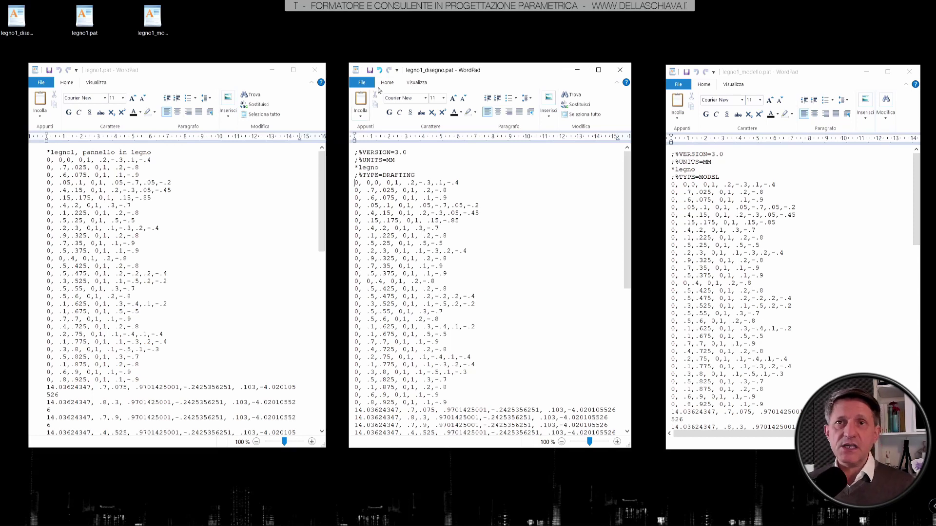
{"action": "left_click", "coordinate": [619, 69]}
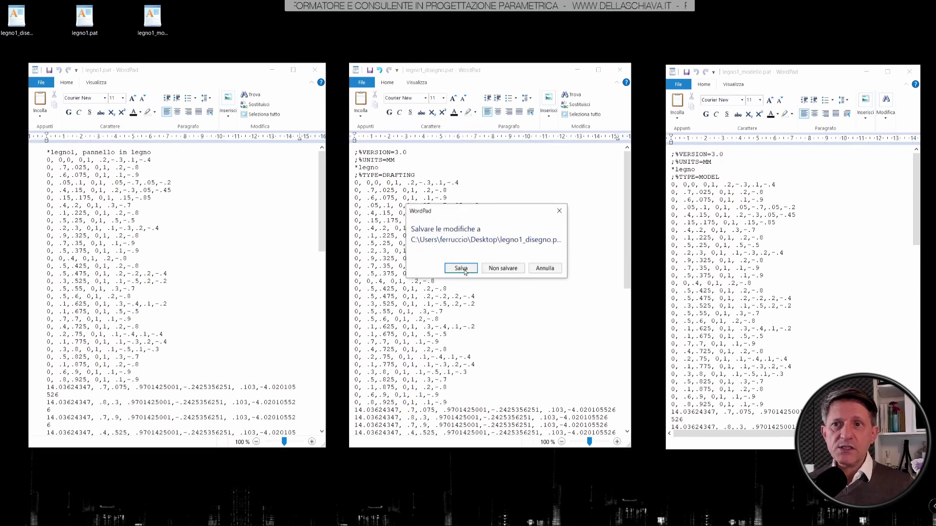
{"action": "left_click", "coordinate": [461, 268]}
Step: Close legno1_modello.pat and legno1.pat and return to Revit
{"action": "left_click", "coordinate": [909, 72]}
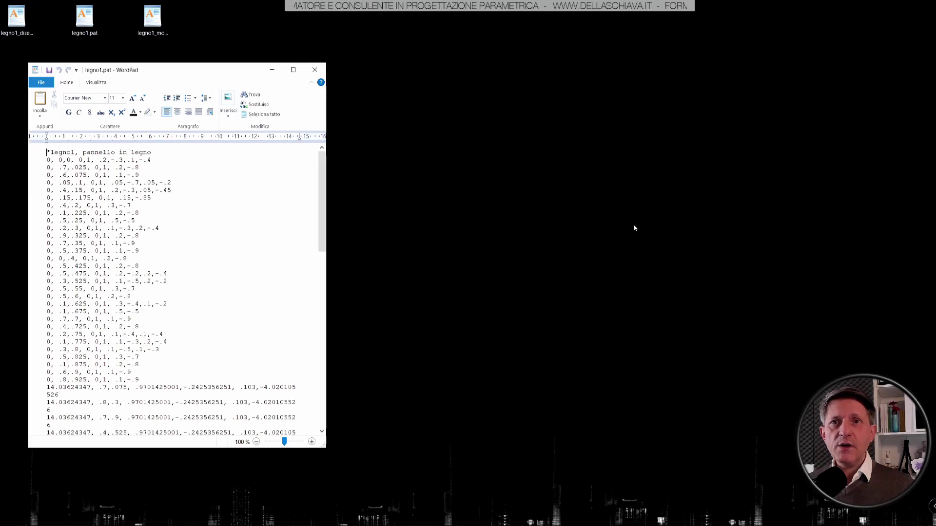
{"action": "left_click", "coordinate": [315, 70]}
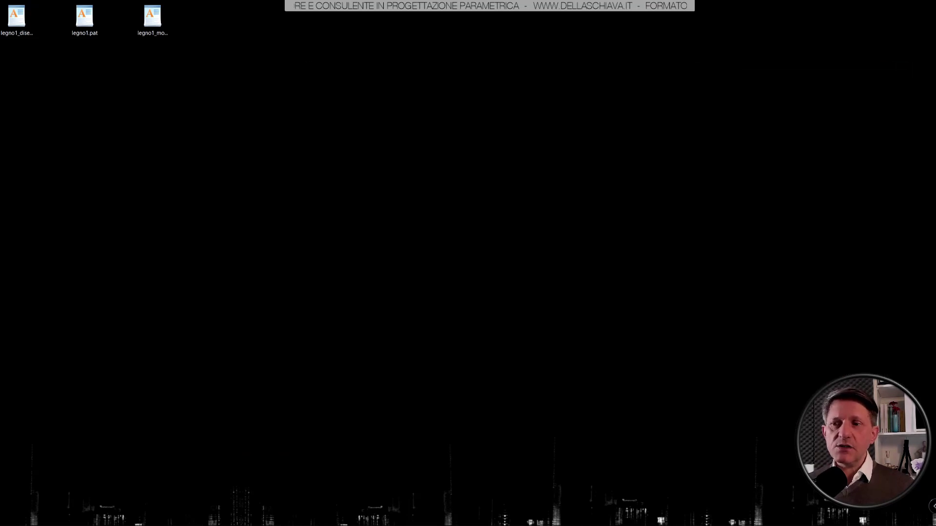
{"action": "key", "text": "alt+Tab"}
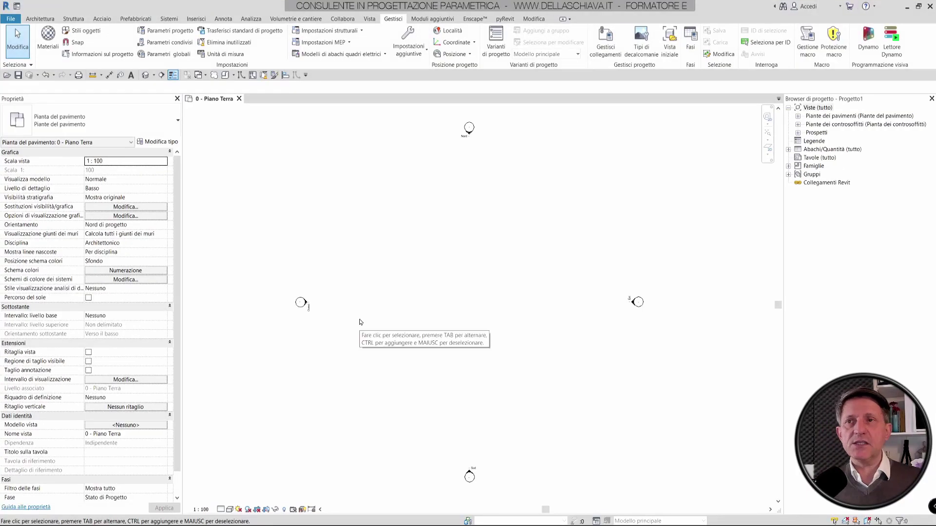
Step: Load legno1_modello.pat into a new custom model fill pattern in Retini
{"action": "left_click", "coordinate": [404, 51]}
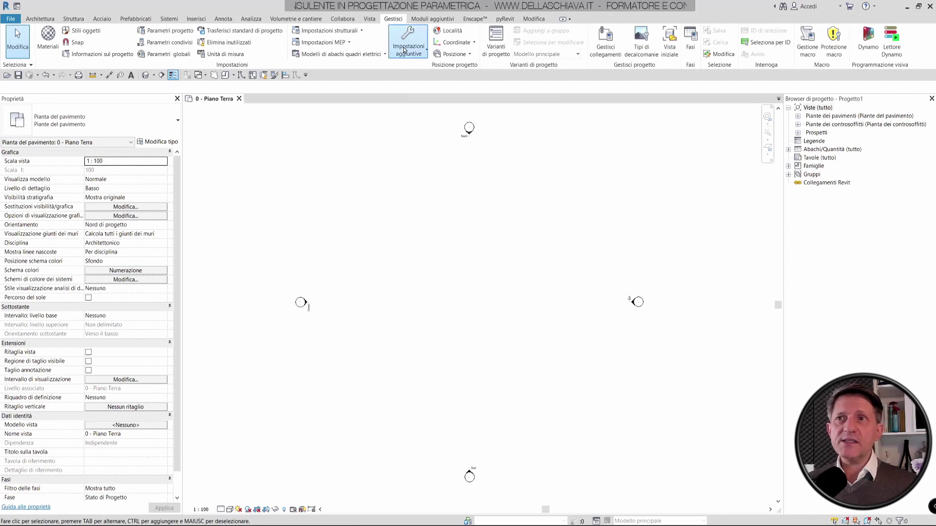
{"action": "left_click", "coordinate": [415, 77]}
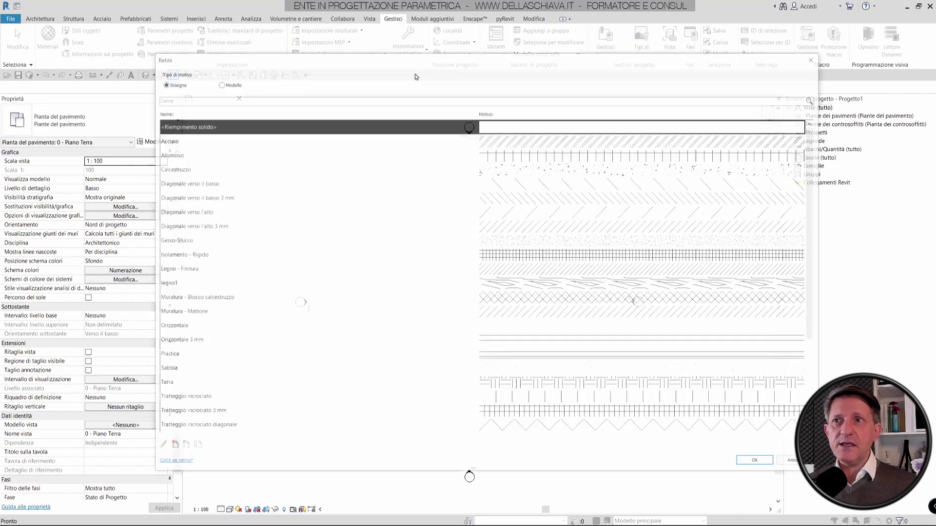
{"action": "left_click", "coordinate": [219, 84]}
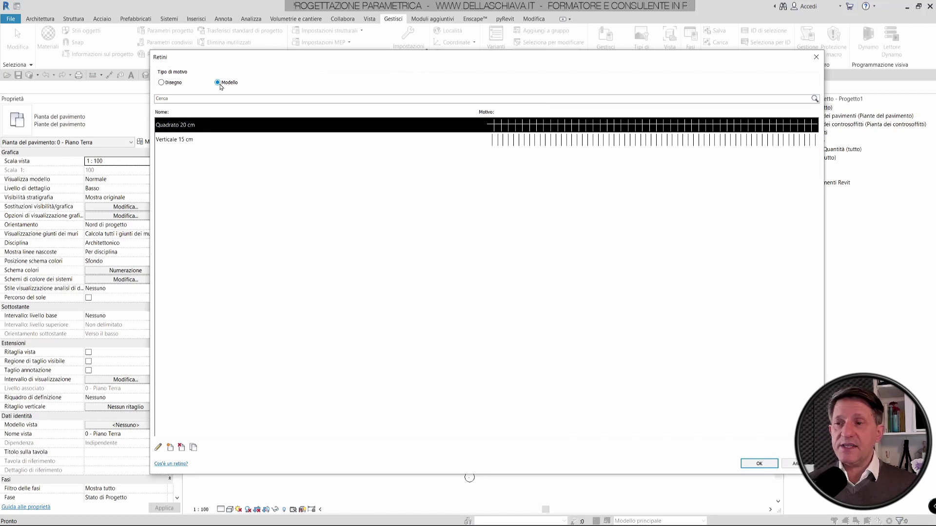
{"action": "left_click", "coordinate": [170, 448]}
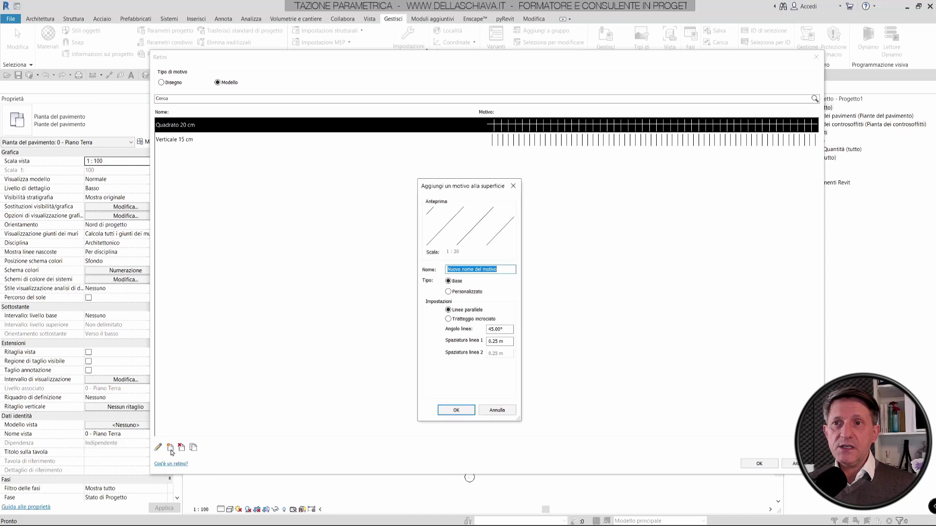
{"action": "left_click", "coordinate": [461, 292]}
{"action": "left_click", "coordinate": [498, 324]}
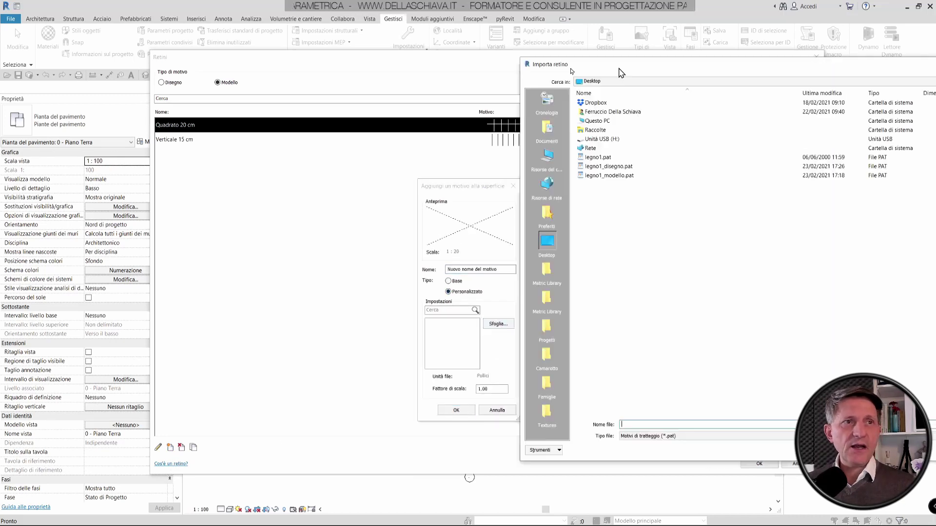
{"action": "left_click_drag", "start_coordinate": [578, 72], "coordinate": [54, 73]}
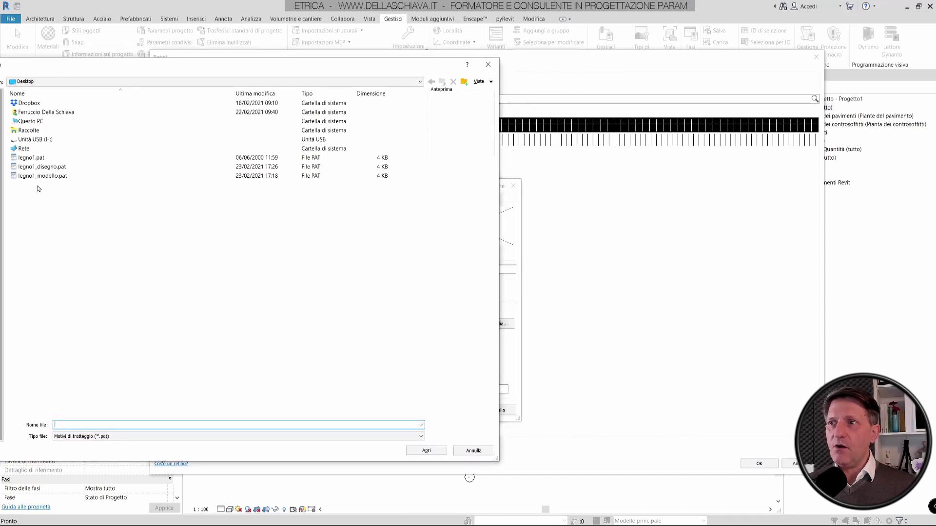
{"action": "left_click", "coordinate": [41, 176]}
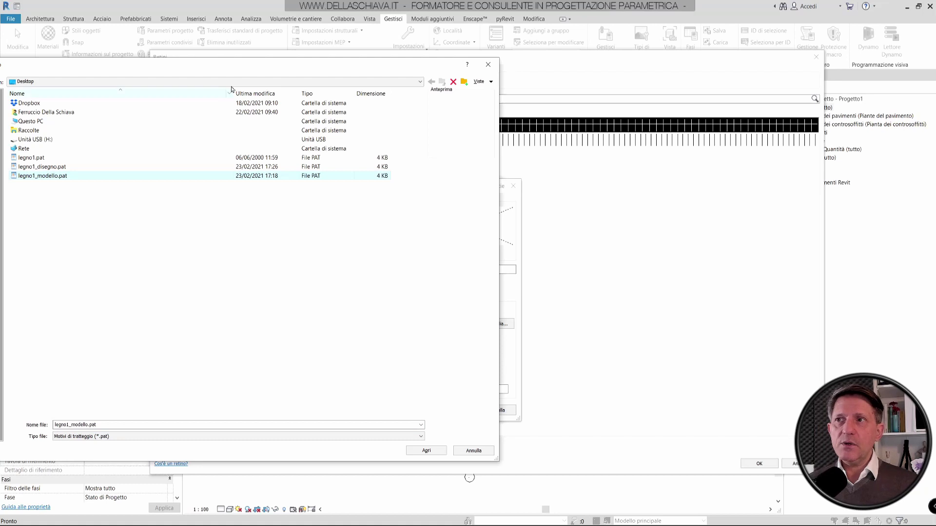
{"action": "mouse_move", "coordinate": [235, 73]}
{"action": "left_mouse_down"}
{"action": "mouse_move", "coordinate": [227, 110]}
{"action": "mouse_move", "coordinate": [214, 111]}
{"action": "left_mouse_up"}
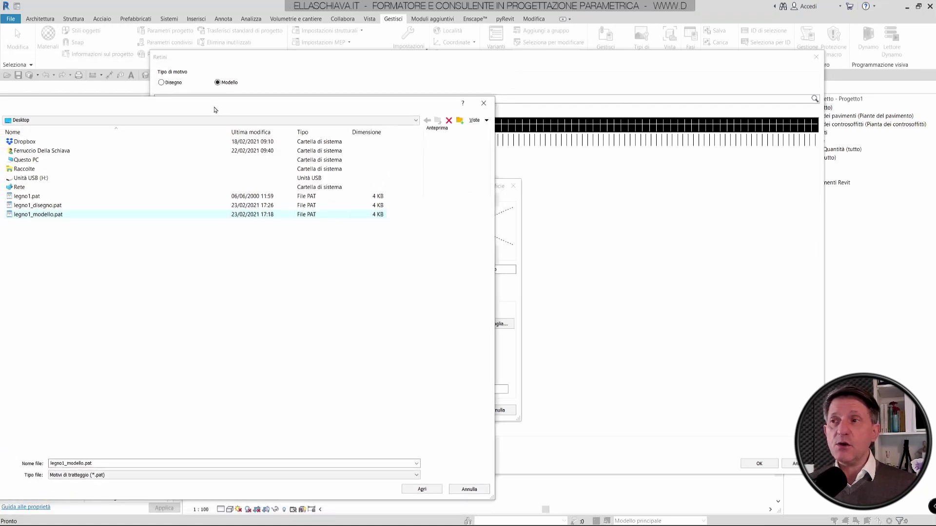
{"action": "left_click", "coordinate": [419, 488]}
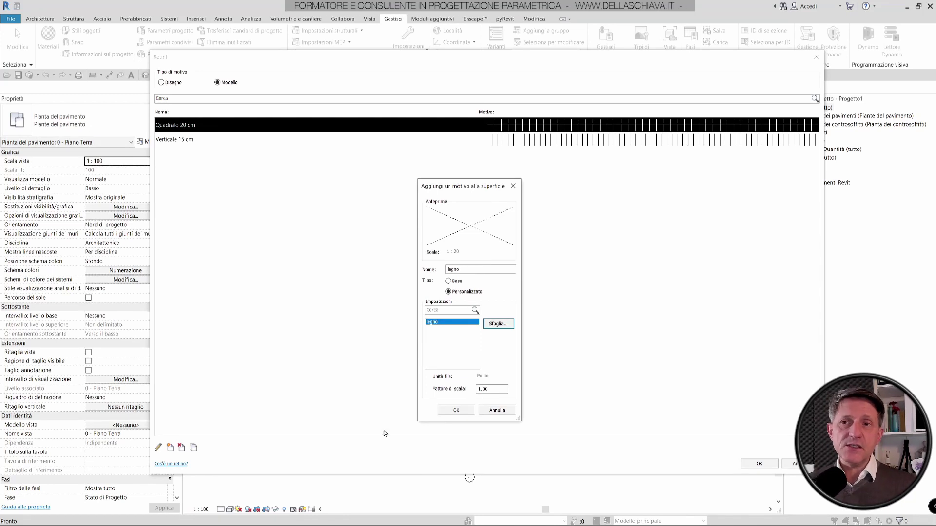
Step: Give the 'legno' model pattern a scale factor of 100 and confirm it
{"action": "left_click", "coordinate": [467, 269]}
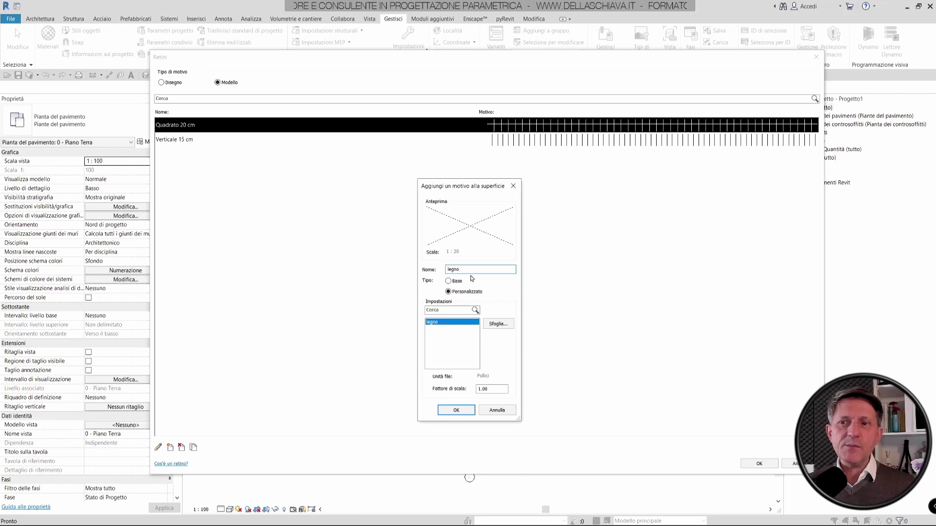
{"action": "double_click", "coordinate": [491, 389]}
{"action": "type", "text": "1"}
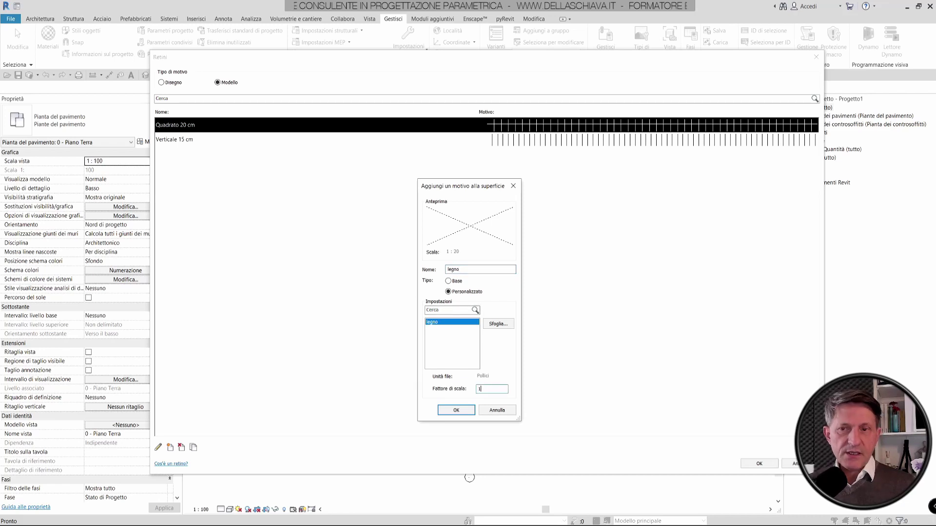
{"action": "type", "text": "00"}
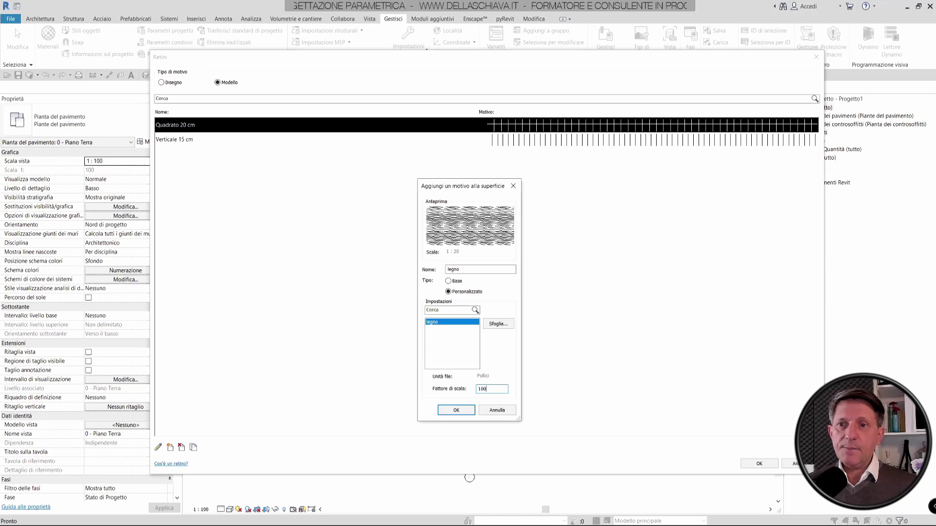
{"action": "left_click", "coordinate": [456, 410]}
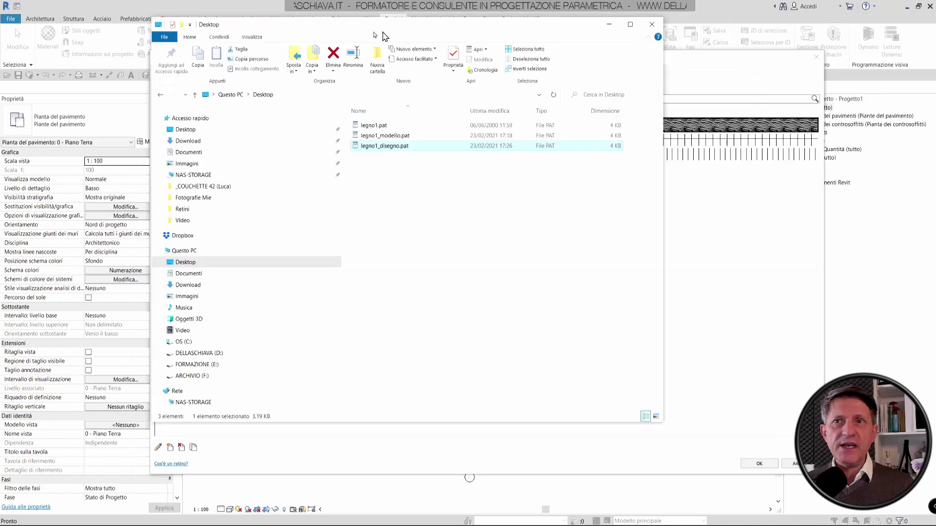
Step: Review legno1.pat, legno1_modello.pat and legno1_disegno.pat on the Desktop, then close the folder
{"action": "mouse_move", "coordinate": [376, 35]}
{"action": "left_mouse_down"}
{"action": "mouse_move", "coordinate": [138, 84]}
{"action": "mouse_move", "coordinate": [70, 85]}
{"action": "left_mouse_up"}
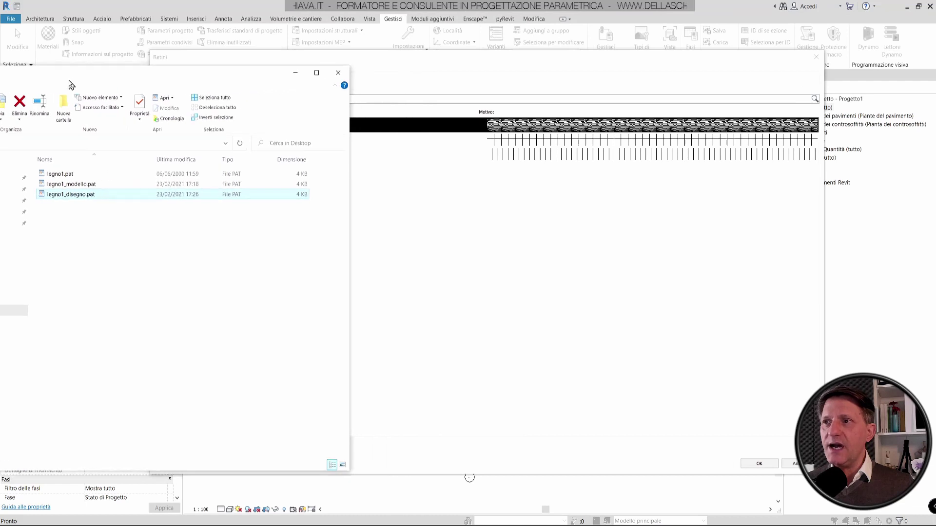
{"action": "left_click", "coordinate": [55, 175]}
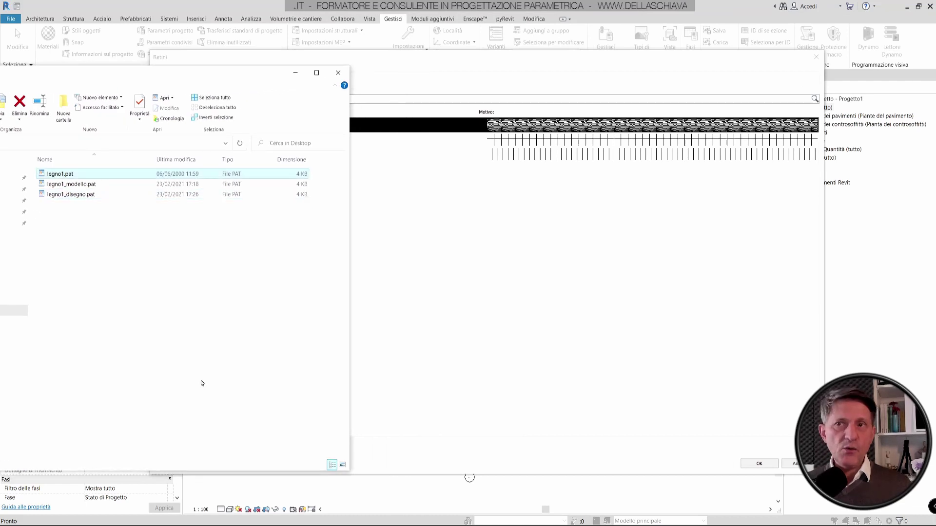
{"action": "left_click", "coordinate": [86, 184]}
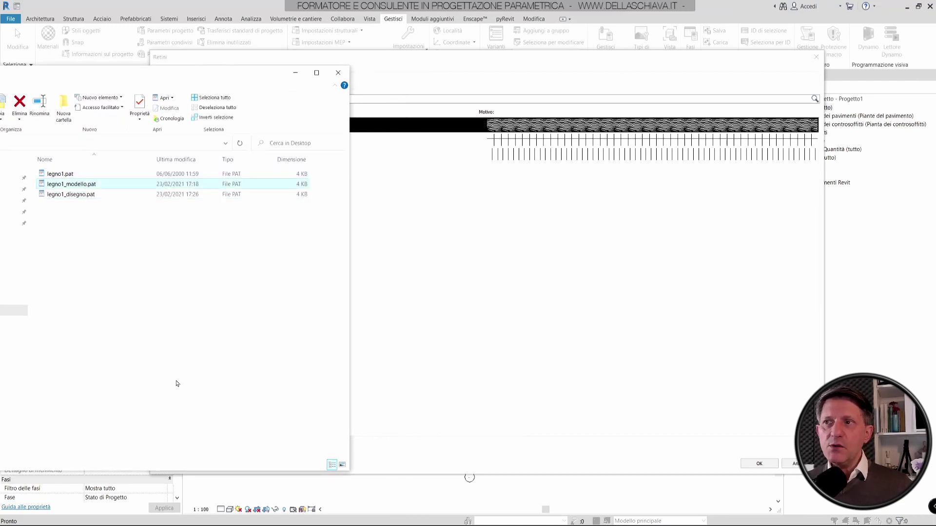
{"action": "left_click", "coordinate": [88, 196]}
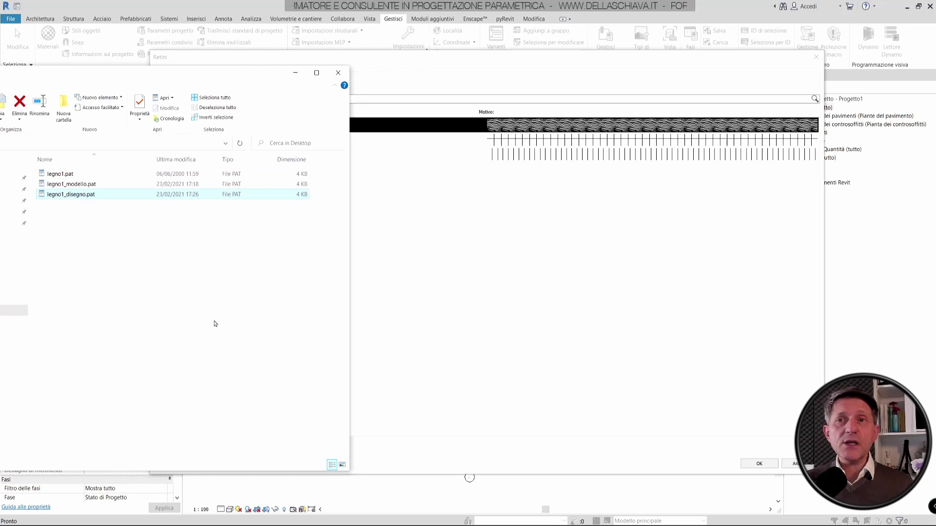
{"action": "left_click", "coordinate": [338, 72]}
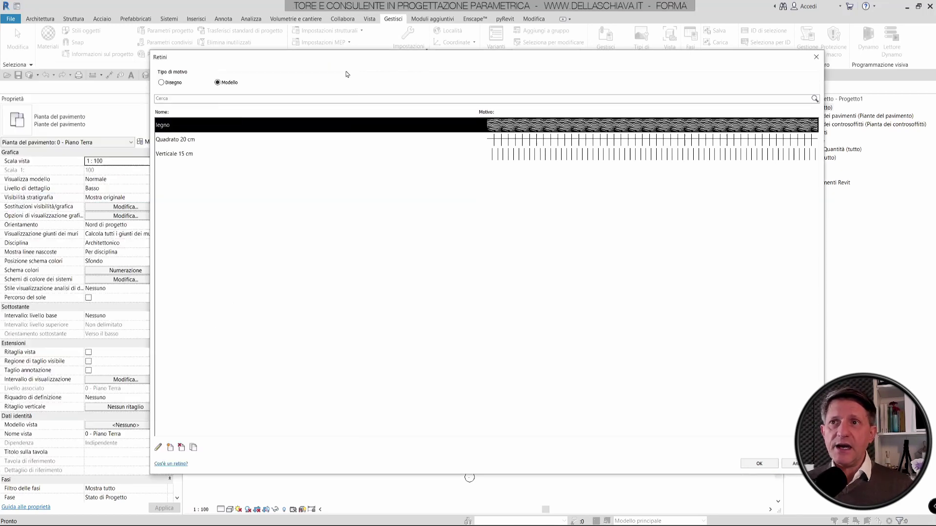
{"action": "left_click", "coordinate": [161, 83]}
{"action": "left_click", "coordinate": [217, 83]}
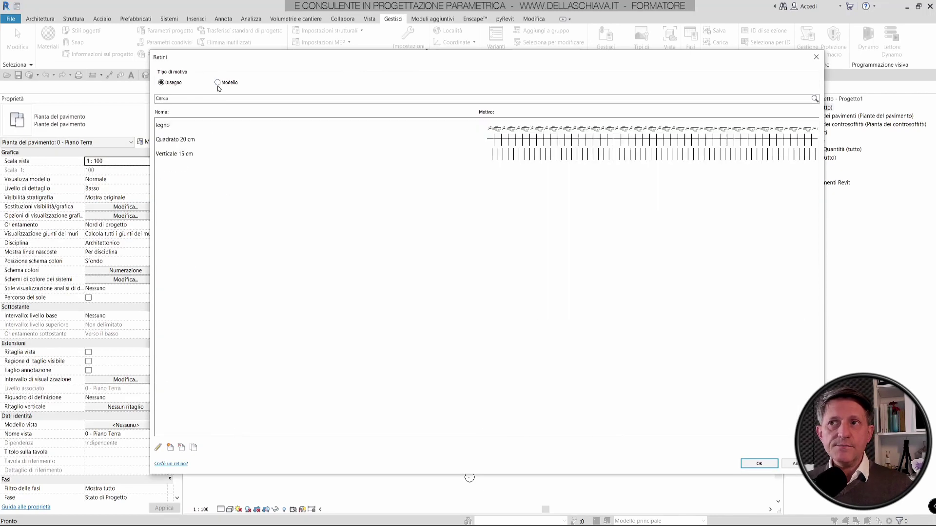